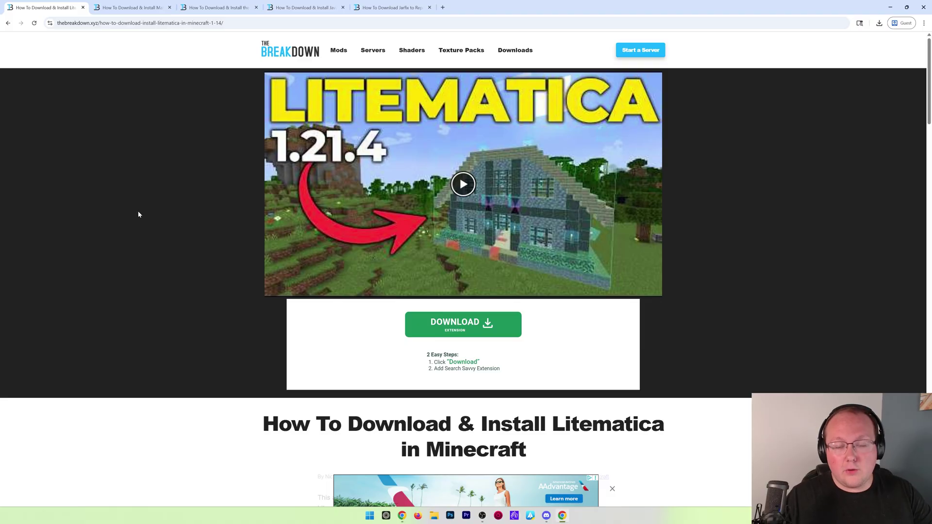
- Follow the guide's DOWNLOAD LITEMATICA link to Litematica's Modrinth page in a new tab
{"action": "scroll", "coordinate": [139, 228], "scroll_direction": "down", "scroll_amount": 3}
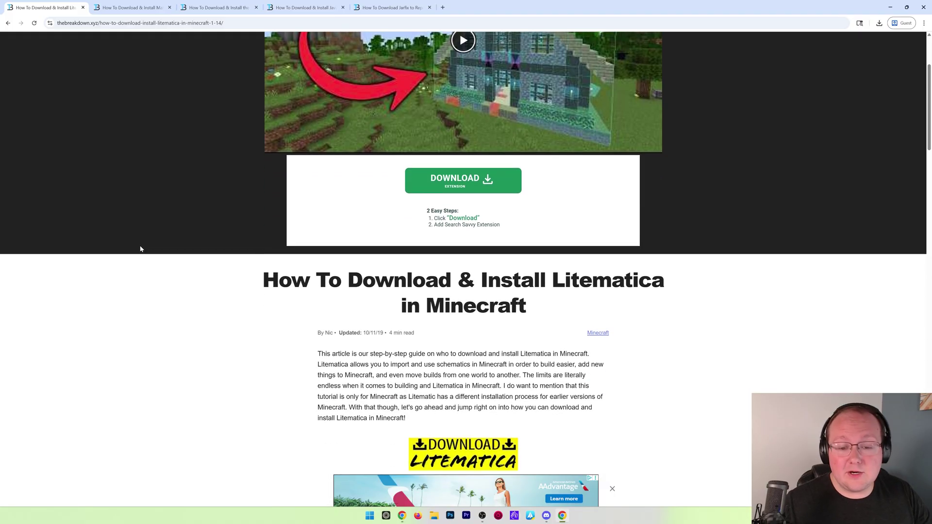
{"action": "scroll", "coordinate": [140, 246], "scroll_direction": "up", "scroll_amount": 3}
{"action": "scroll", "coordinate": [140, 247], "scroll_direction": "down", "scroll_amount": 5}
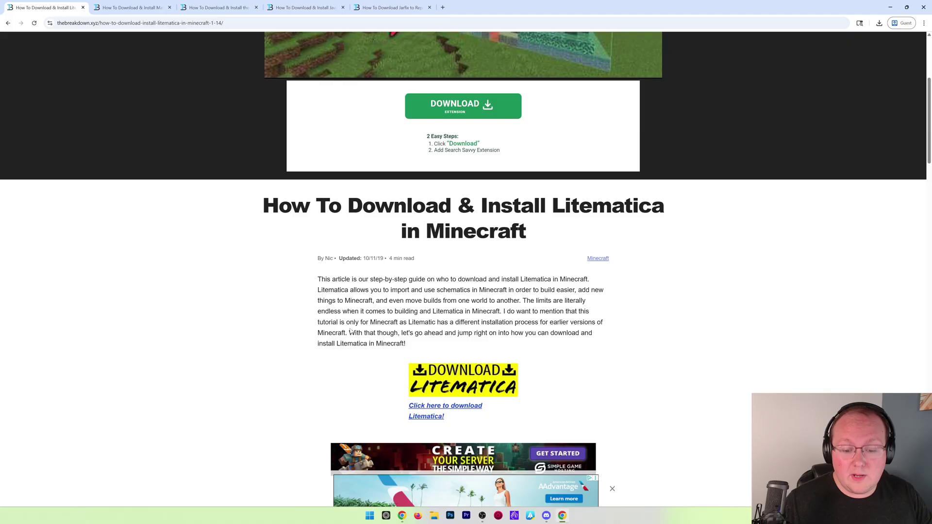
{"action": "left_click", "coordinate": [460, 339]}
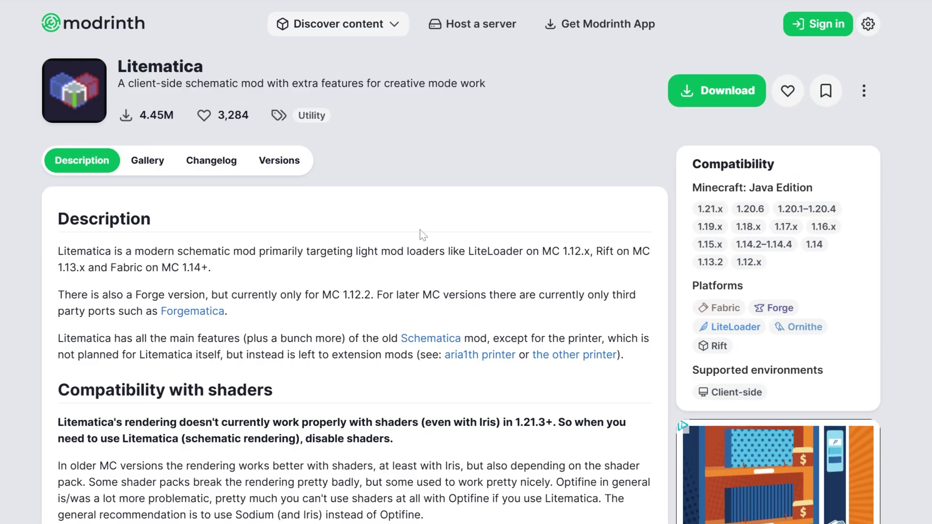
- Download Litematica 0.23.2 for Fabric 1.21.6–1.21.7 into Downloads
{"action": "left_click", "coordinate": [280, 162]}
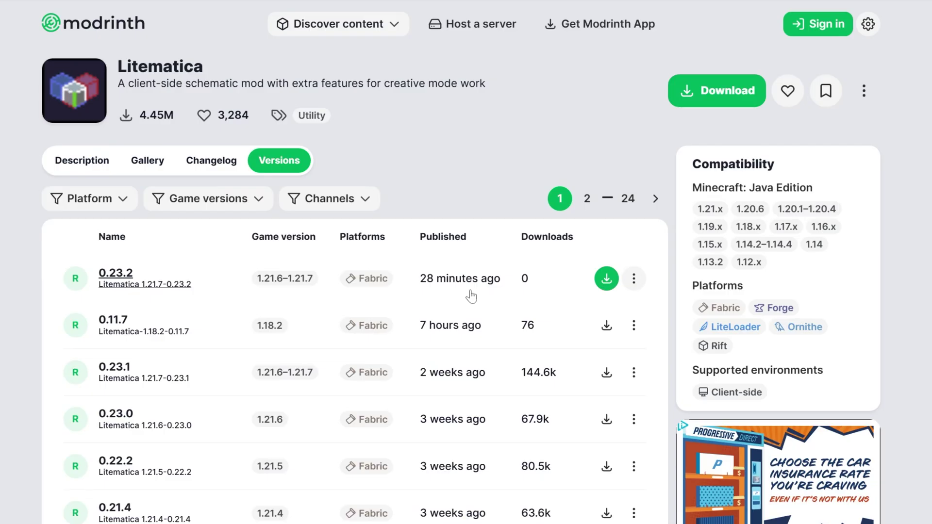
{"action": "left_click", "coordinate": [606, 278]}
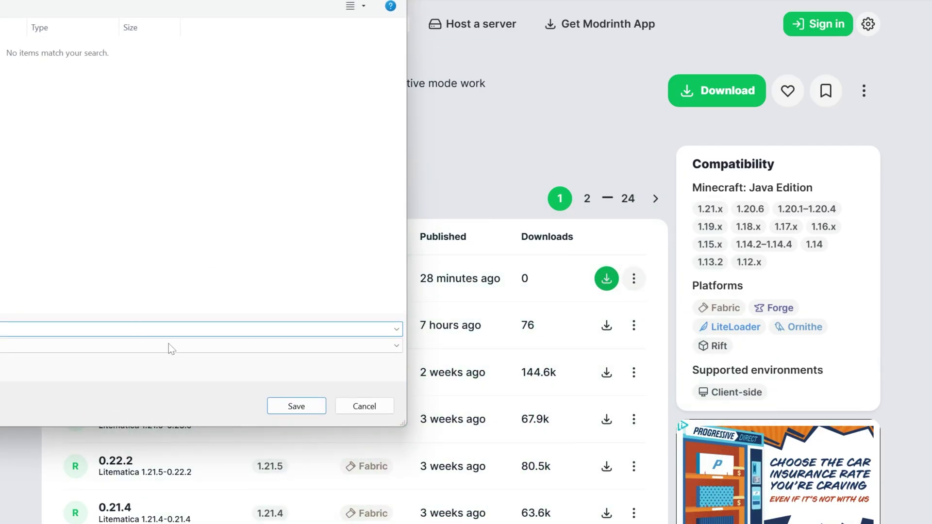
{"action": "left_click", "coordinate": [283, 411]}
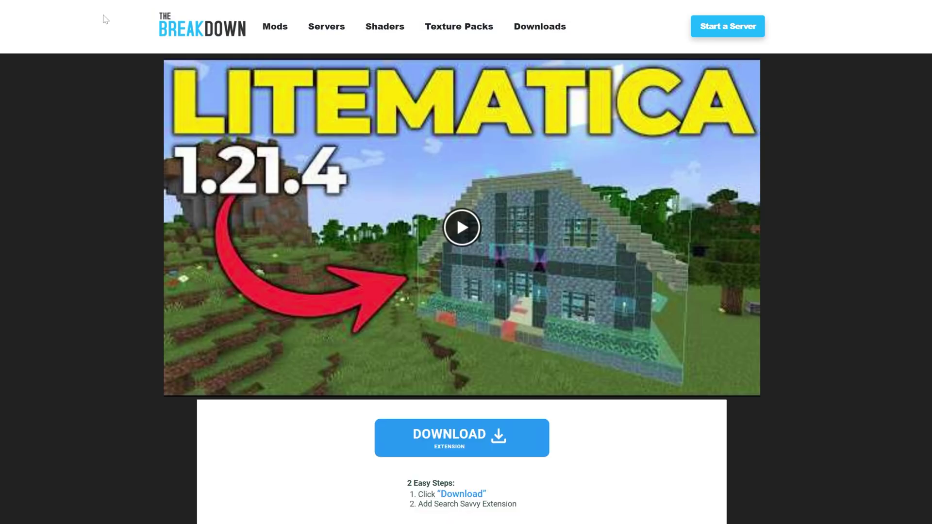
- Go to MaLiLib's page and download version 0.25.2 for 1.21.6–1.21.7 into Downloads
{"action": "scroll", "coordinate": [12, 274], "scroll_direction": "down", "scroll_amount": 9}
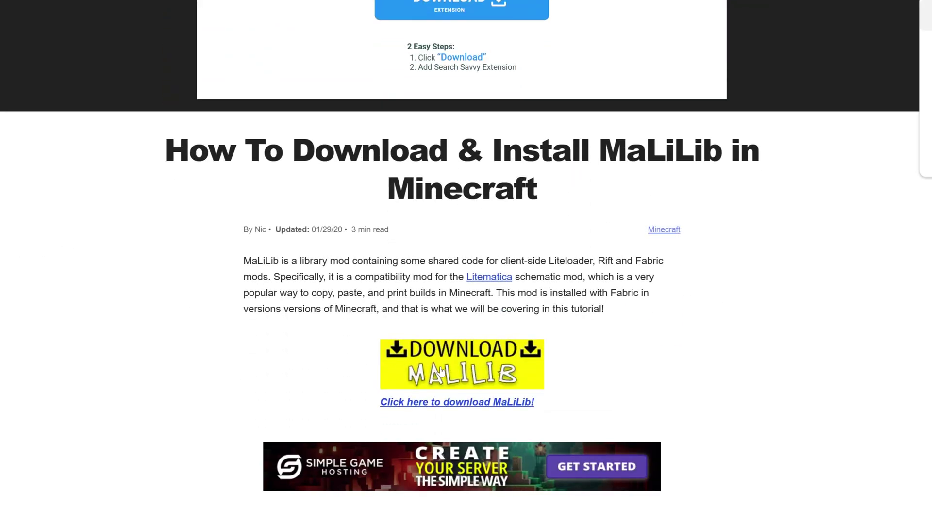
{"action": "left_click", "coordinate": [440, 370]}
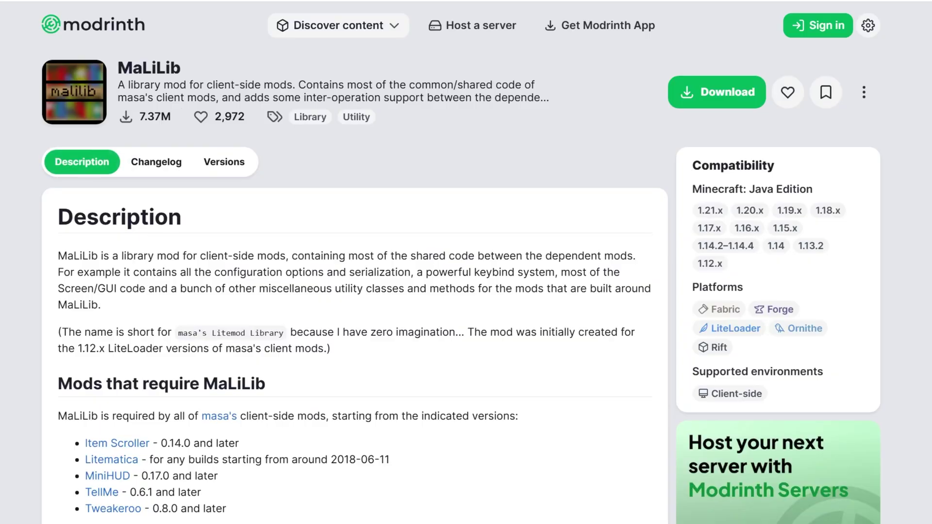
{"action": "left_click", "coordinate": [222, 164]}
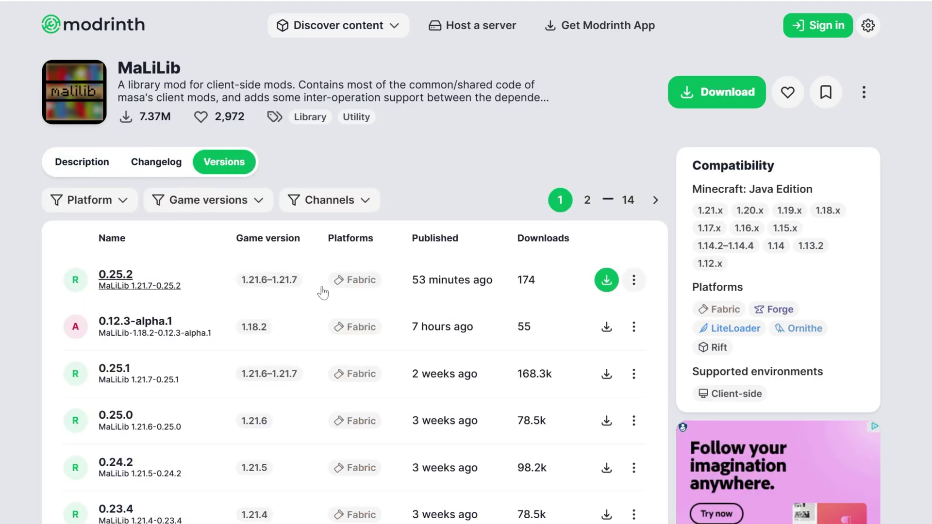
{"action": "left_click", "coordinate": [607, 280]}
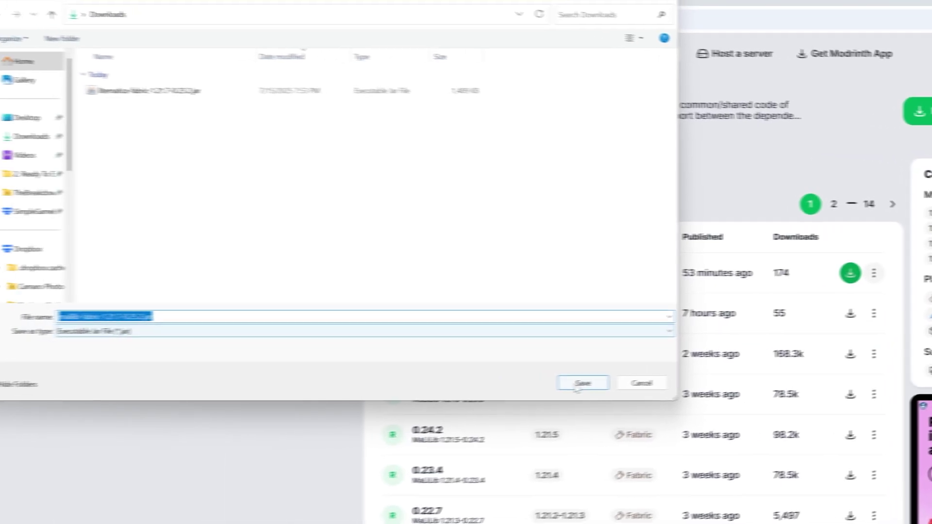
{"action": "left_click", "coordinate": [583, 383]}
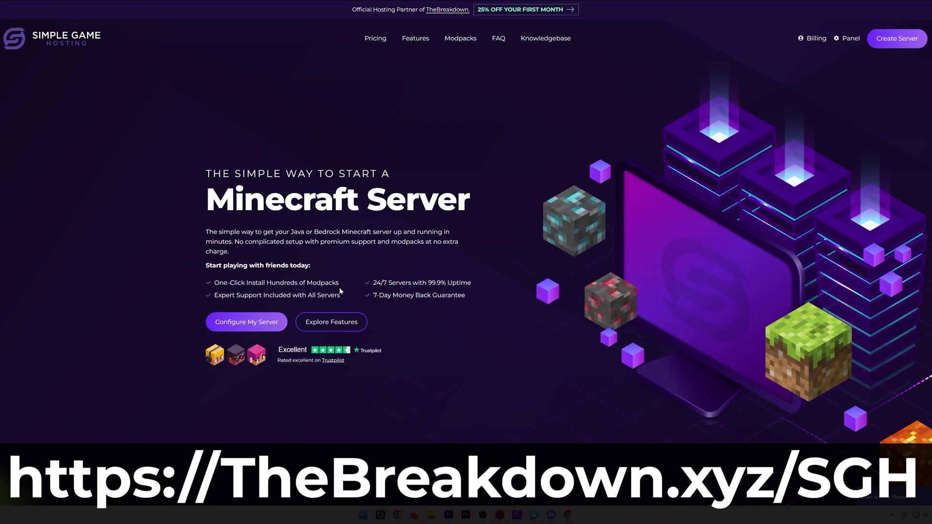
- Browse Simple Game Hosting's modpack installer, switching between the Modrinth, FTB and Technic lists
{"action": "scroll", "coordinate": [339, 290], "scroll_direction": "down", "scroll_amount": 5}
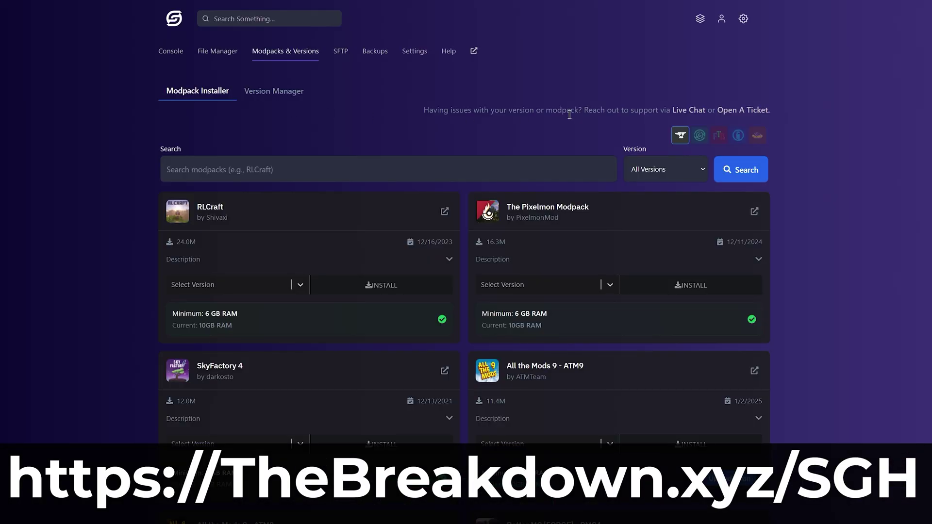
{"action": "left_click", "coordinate": [699, 136]}
{"action": "left_click", "coordinate": [718, 136]}
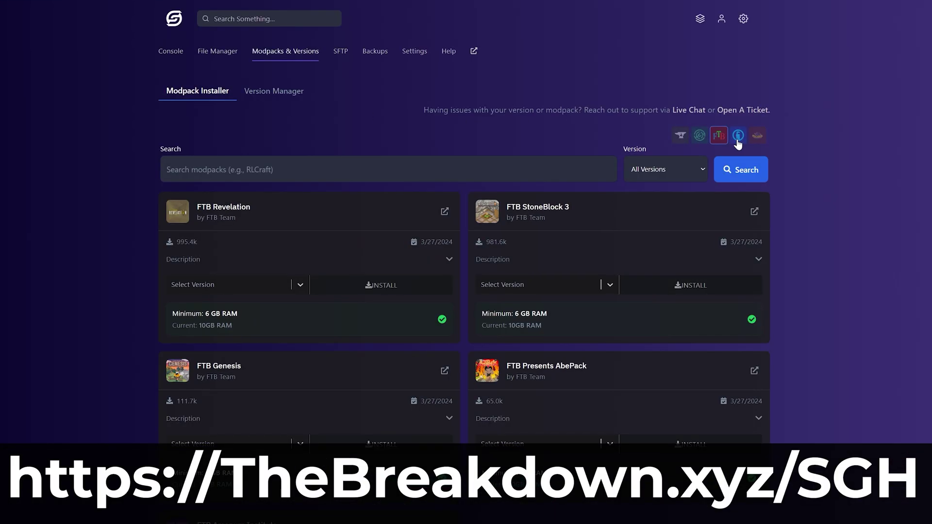
{"action": "left_click", "coordinate": [737, 137]}
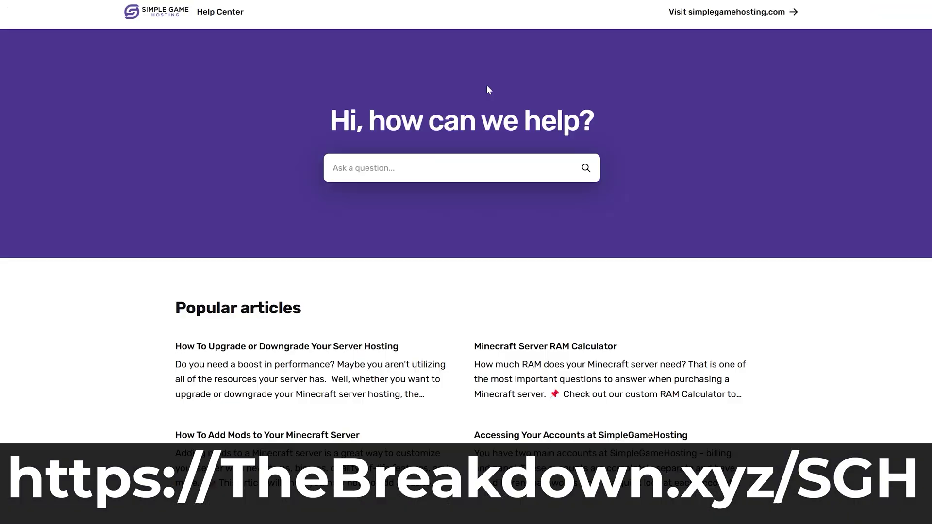
{"action": "scroll", "coordinate": [41, 285], "scroll_direction": "down", "scroll_amount": 5}
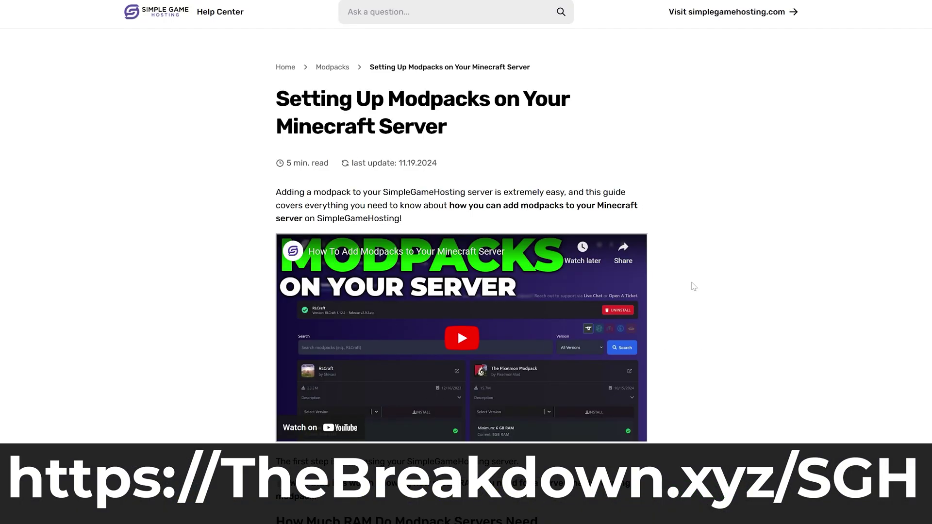
{"action": "scroll", "coordinate": [694, 286], "scroll_direction": "down", "scroll_amount": 10}
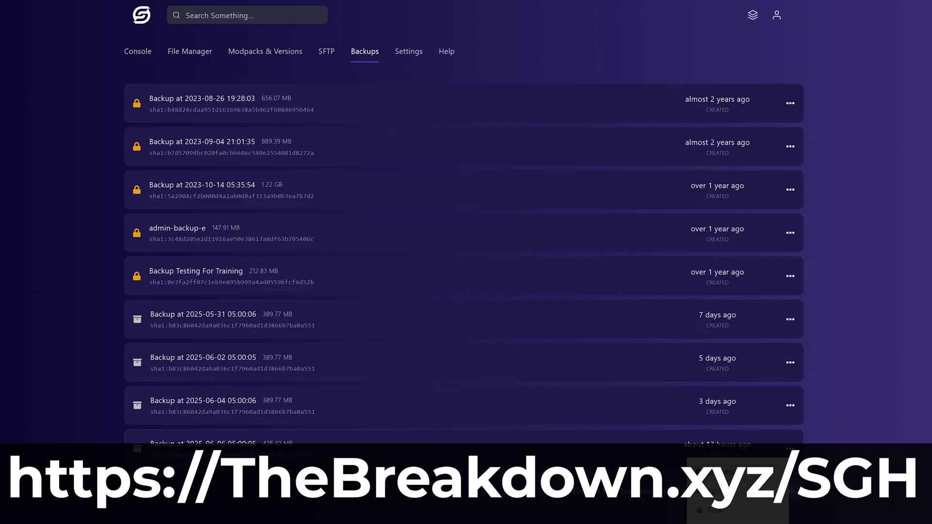
- Look over the backup restore and creation, RAM calculator, and difficulty and game mode settings
{"action": "left_click", "coordinate": [728, 473]}
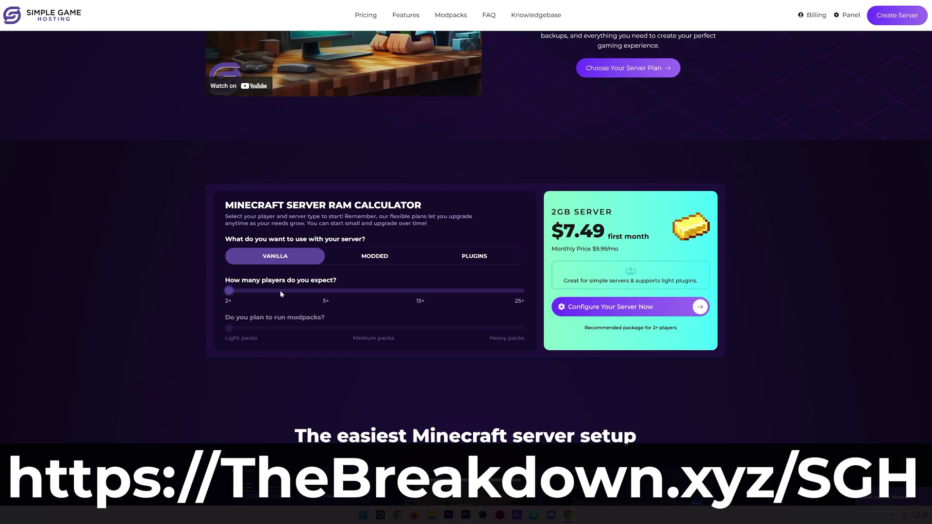
{"action": "left_click", "coordinate": [406, 291]}
{"action": "left_click", "coordinate": [360, 260]}
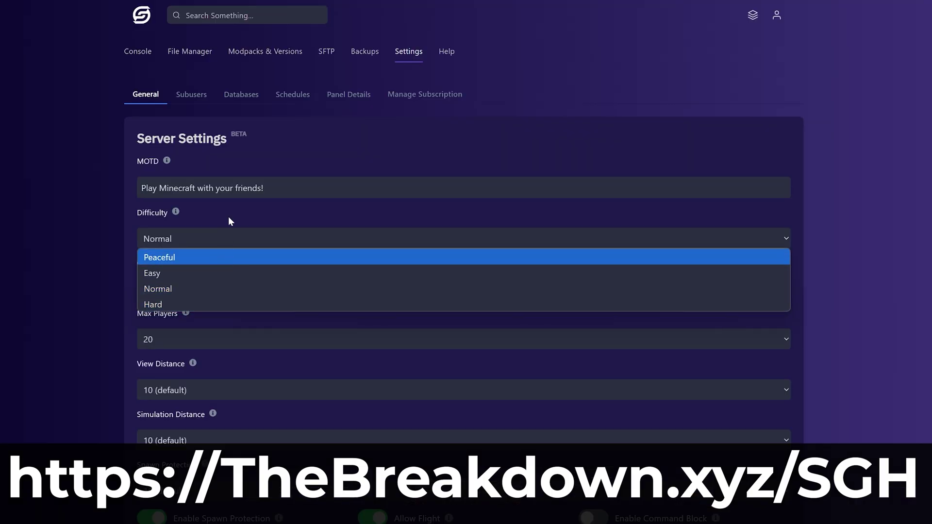
{"action": "left_click", "coordinate": [249, 288]}
{"action": "left_click", "coordinate": [249, 304]}
{"action": "scroll", "coordinate": [157, 202], "scroll_direction": "down", "scroll_amount": 7}
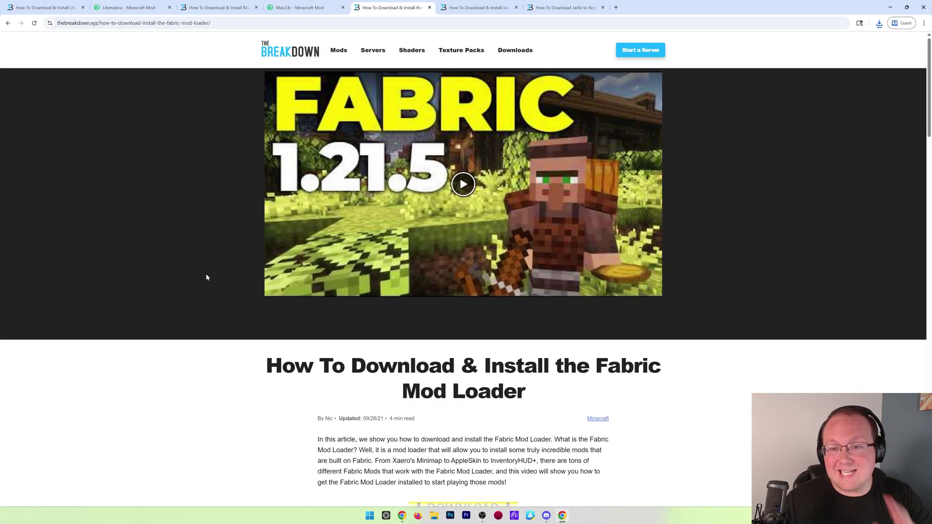
- Download the Windows installer fabric-installer-1.0.3.exe from fabricmc.net into Downloads
{"action": "scroll", "coordinate": [206, 277], "scroll_direction": "down", "scroll_amount": 3}
{"action": "scroll", "coordinate": [204, 280], "scroll_direction": "down", "scroll_amount": 1}
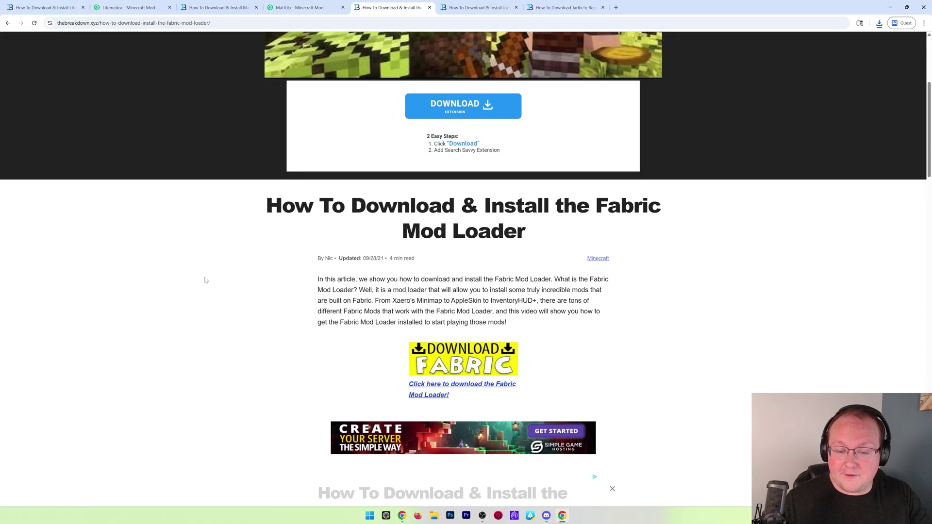
{"action": "left_click", "coordinate": [441, 354]}
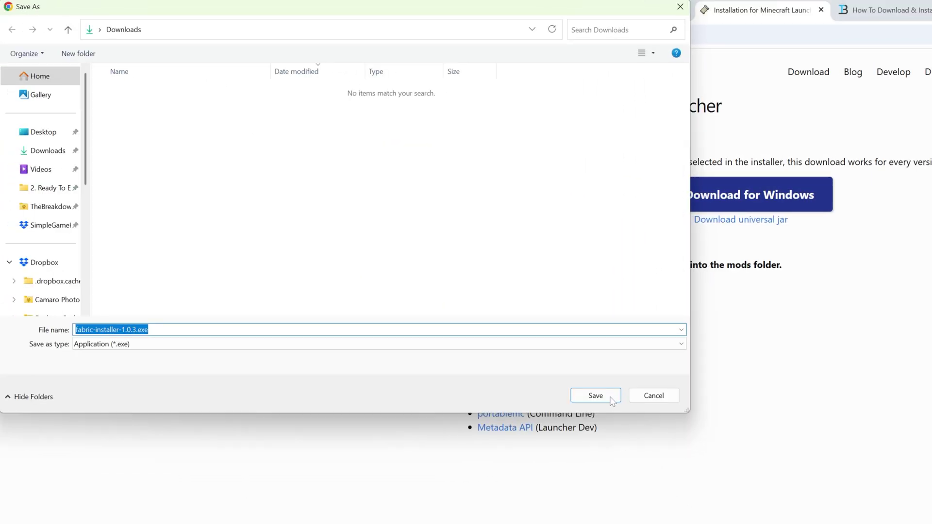
{"action": "left_click", "coordinate": [610, 398]}
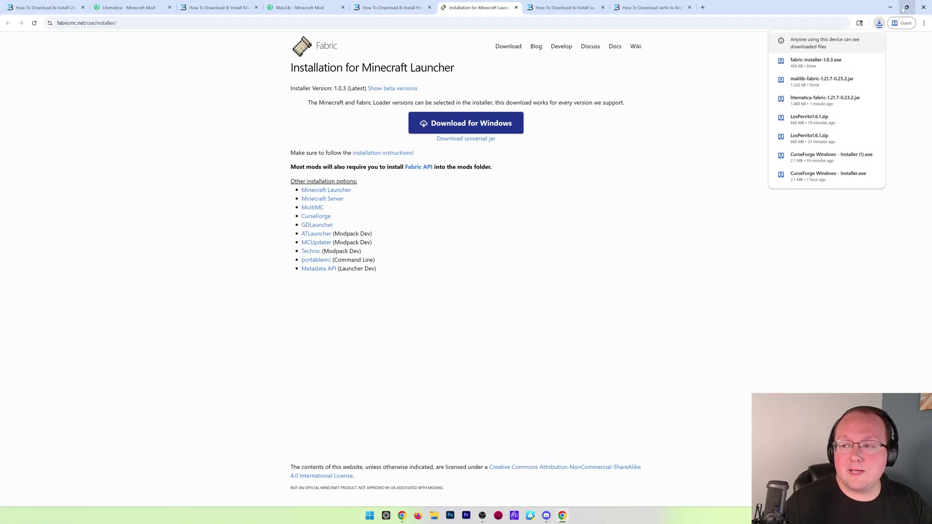
- Minimize Chrome, open Downloads in File Explorer, and launch fabric-installer-1.0.3.exe
{"action": "left_click", "coordinate": [890, 8]}
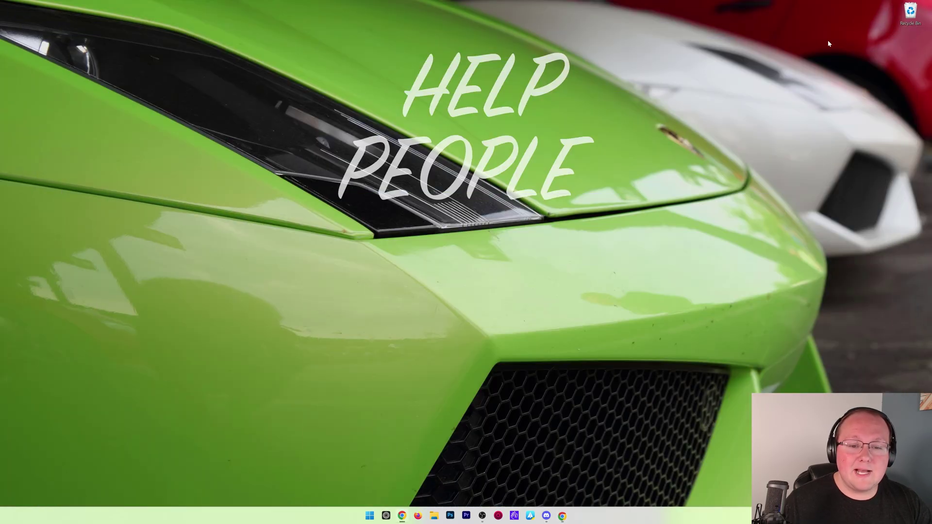
{"action": "left_click", "coordinate": [434, 515]}
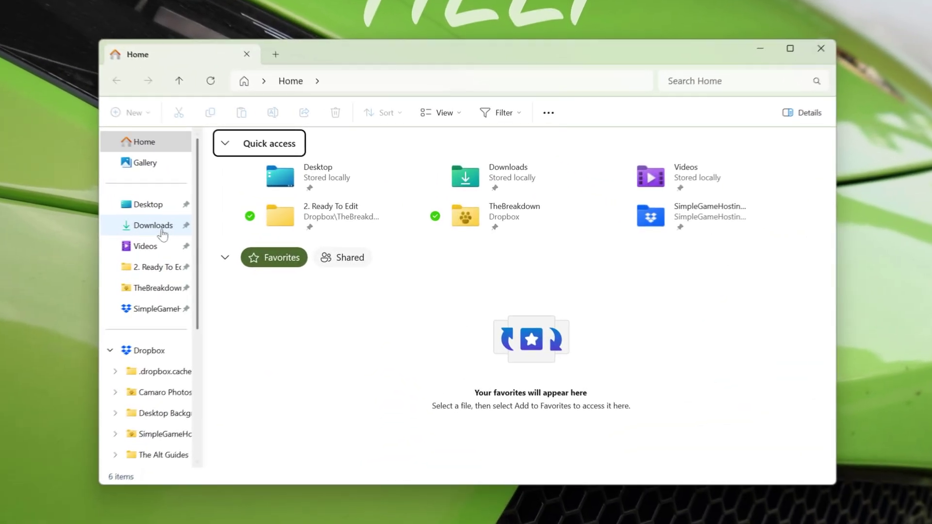
{"action": "left_click", "coordinate": [285, 227]}
{"action": "left_click", "coordinate": [354, 210]}
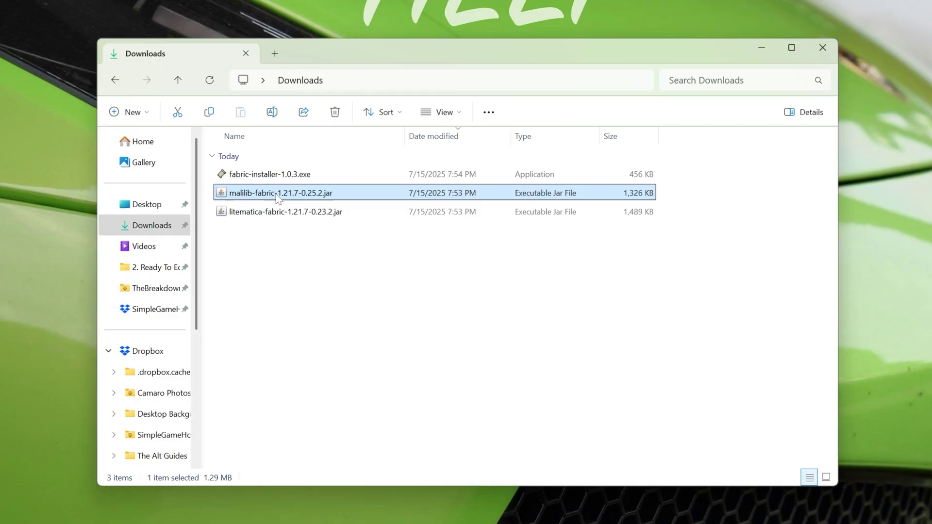
{"action": "left_click", "coordinate": [281, 211]}
{"action": "left_click", "coordinate": [262, 176]}
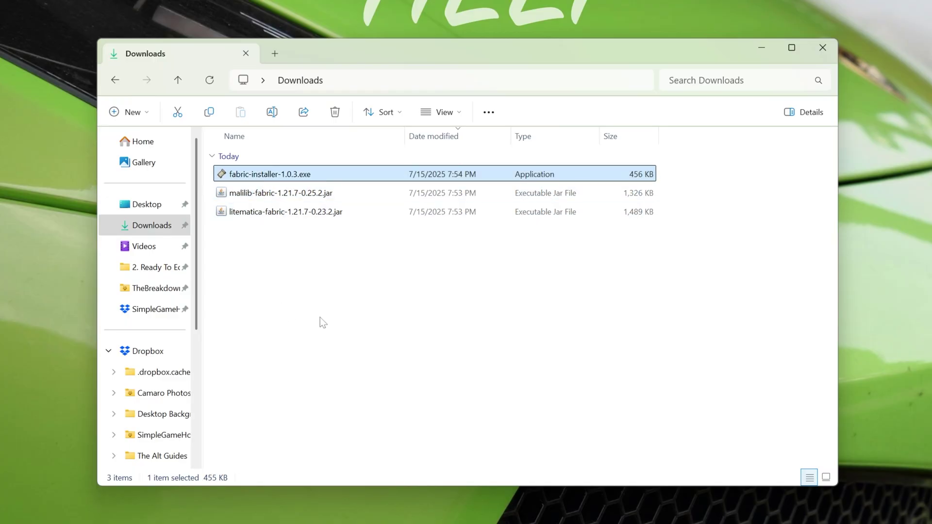
{"action": "double_click", "coordinate": [290, 174]}
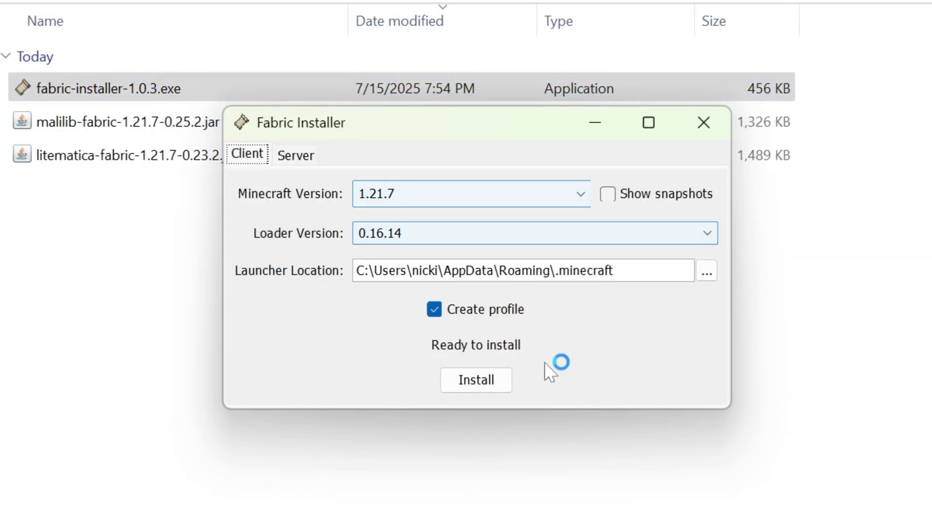
- Install Fabric Loader 0.16.14 for Minecraft 1.21.7 and close the installer
{"action": "left_click", "coordinate": [477, 380]}
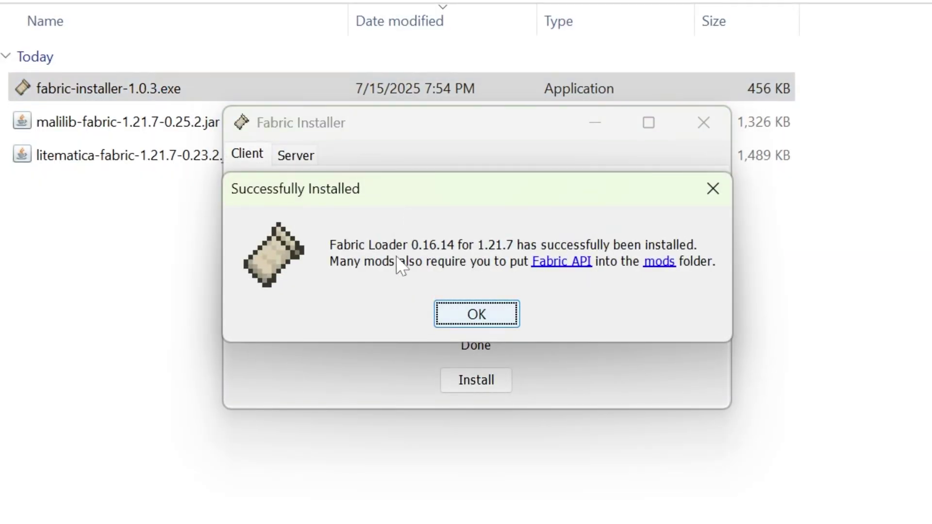
{"action": "left_click", "coordinate": [469, 314]}
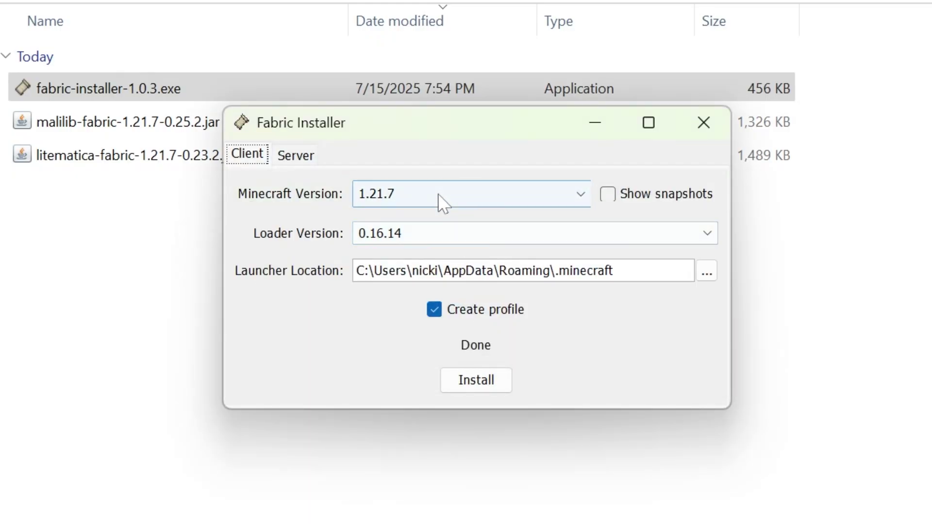
{"action": "left_click", "coordinate": [440, 197]}
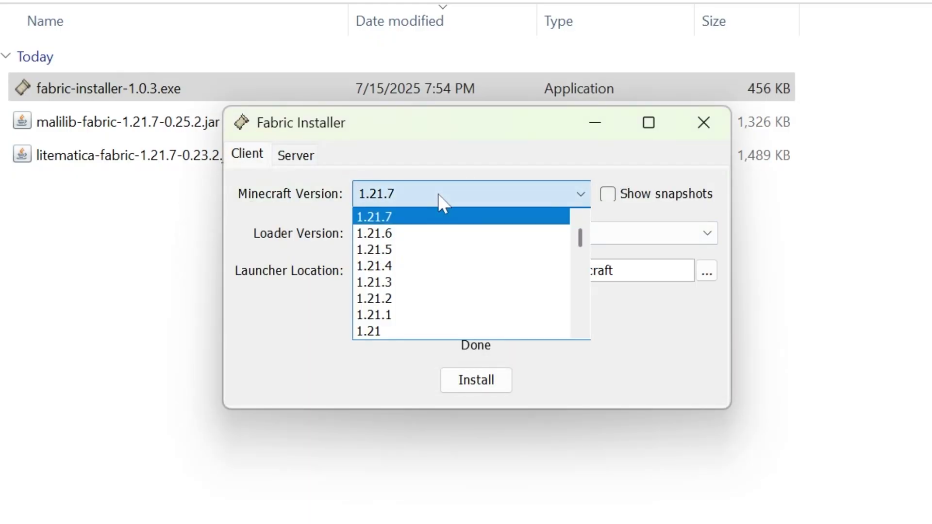
{"action": "left_click", "coordinate": [438, 195]}
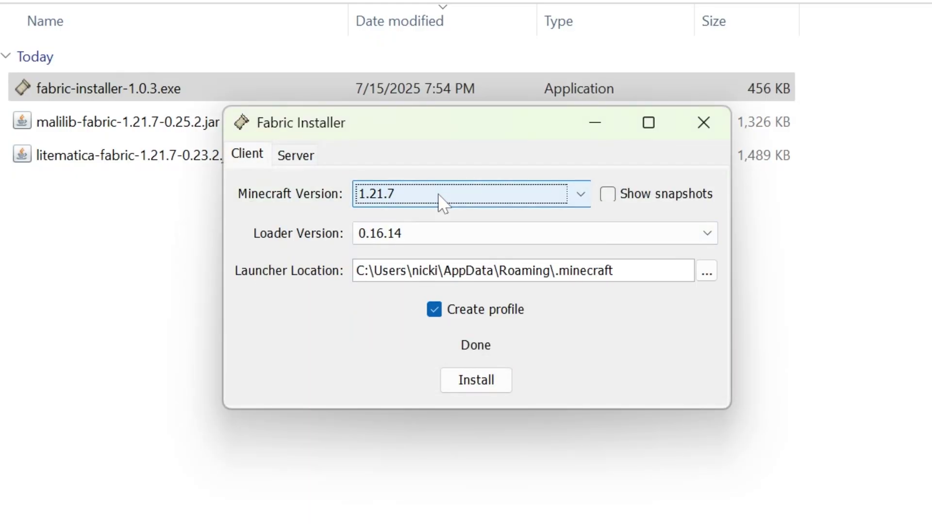
{"action": "left_click", "coordinate": [694, 138]}
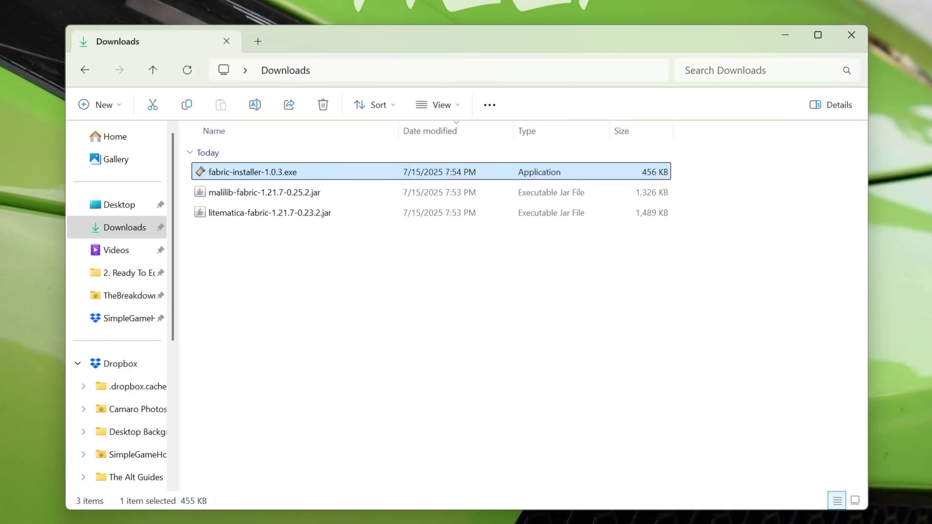
- Delete the installer file and move the Litematica and MaLiLib jars onto the desktop
{"action": "key", "text": "Delete"}
{"action": "left_click_drag", "start_coordinate": [495, 331], "coordinate": [274, 159]}
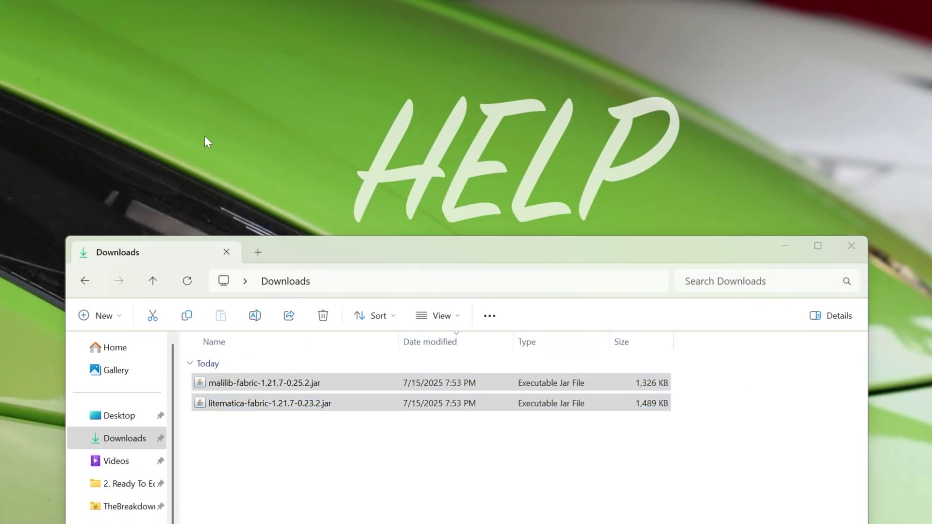
{"action": "left_click_drag", "start_coordinate": [264, 402], "coordinate": [289, 200]}
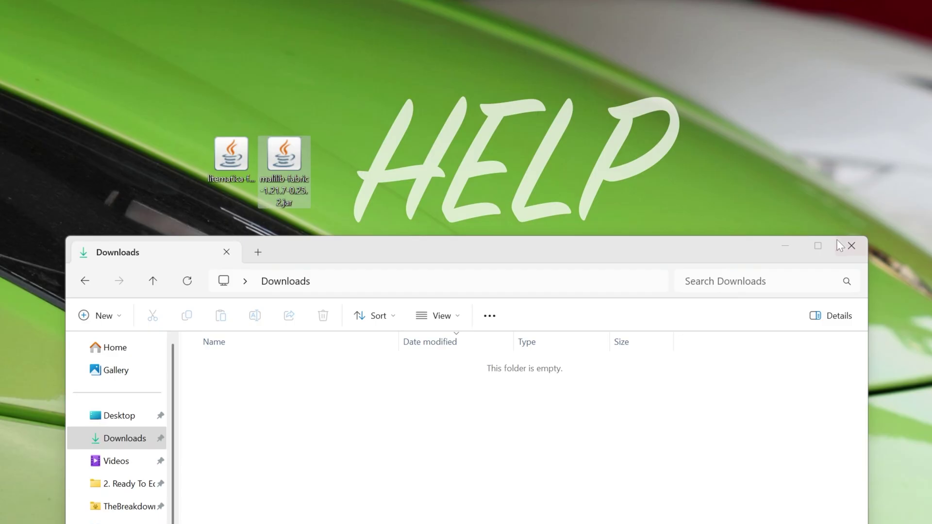
{"action": "left_click", "coordinate": [851, 246]}
{"action": "key", "text": "super"}
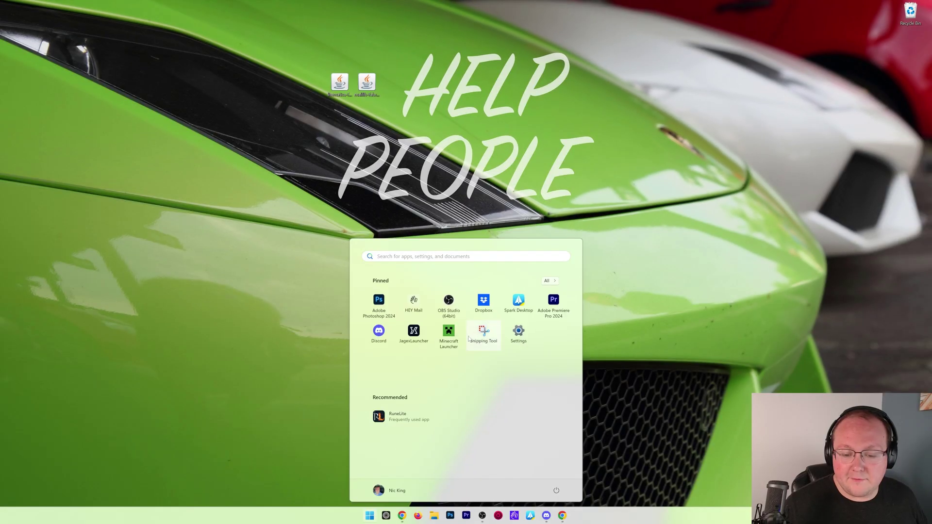
- In the launcher's Installations list, open the fabric-loader-1.21.7 game folder
{"action": "left_click", "coordinate": [448, 330]}
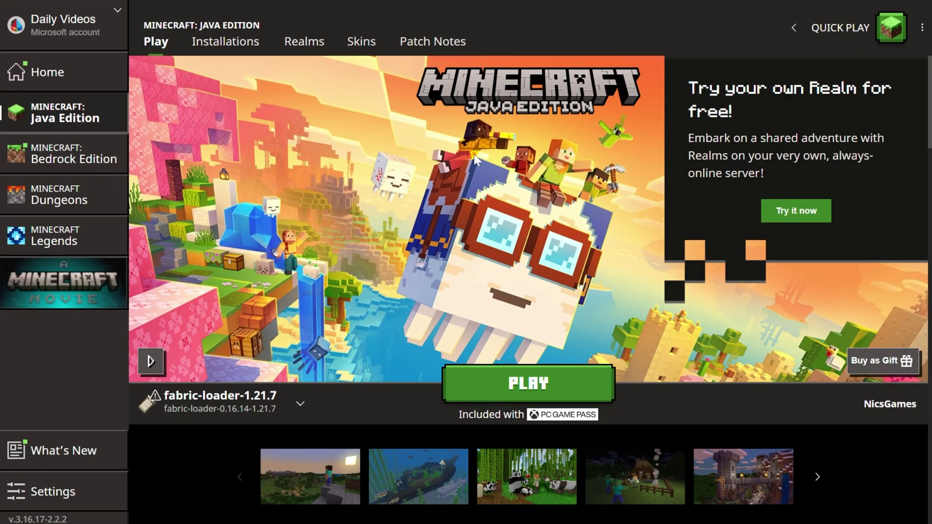
{"action": "left_click", "coordinate": [251, 47]}
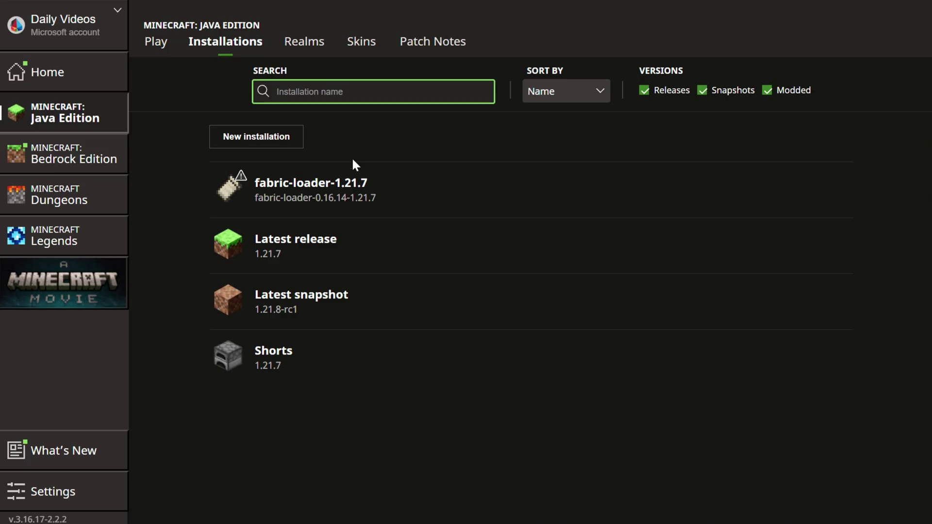
{"action": "mouse_move", "coordinate": [326, 204]}
{"action": "left_click", "coordinate": [767, 90]}
{"action": "left_click", "coordinate": [765, 89]}
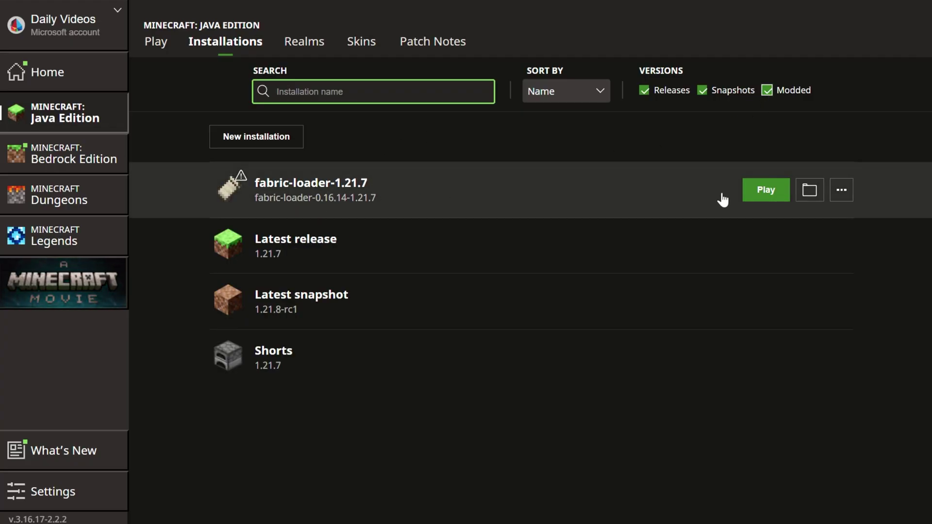
{"action": "left_click", "coordinate": [810, 191]}
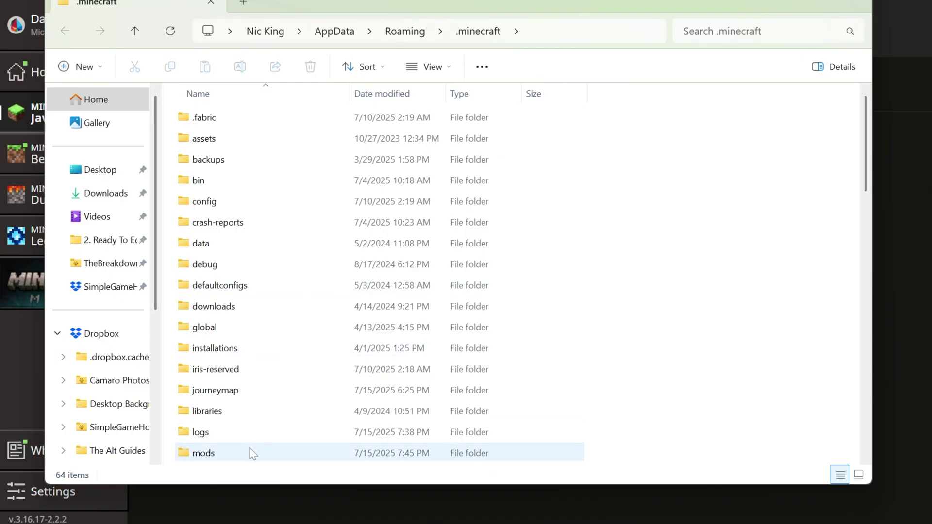
- Move malilib-fabric-1.21.7-0.25.2.jar and litematica-fabric-1.21.7-0.23.2.jar into .minecraft's mods folder
{"action": "double_click", "coordinate": [267, 452]}
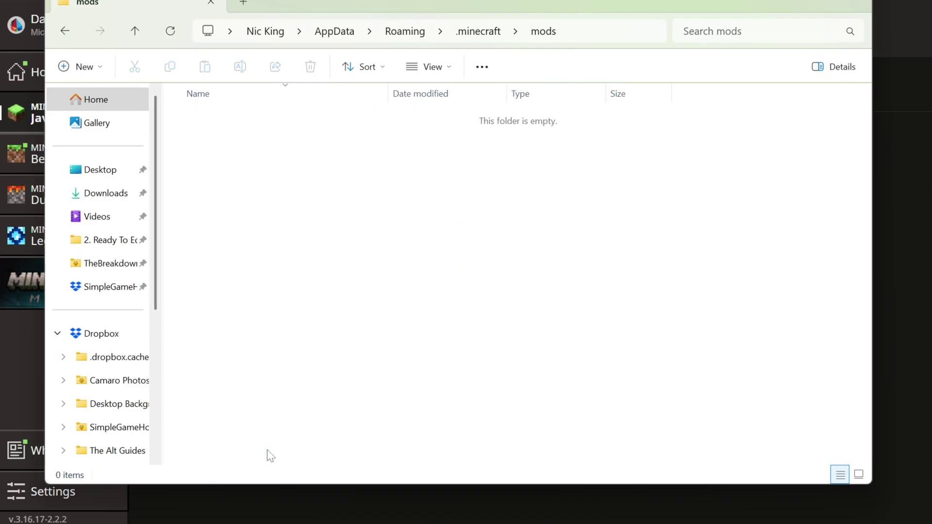
{"action": "left_click_drag", "start_coordinate": [270, 75], "coordinate": [300, 480]}
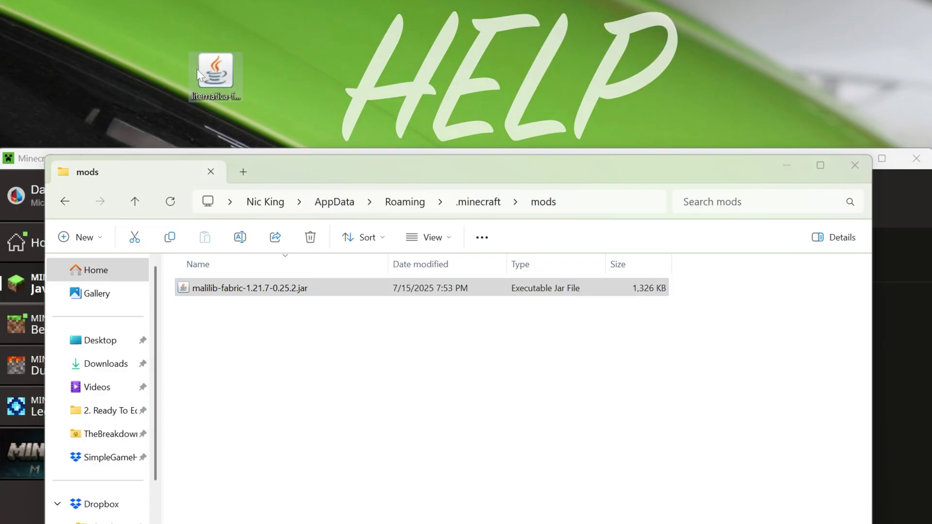
{"action": "left_click_drag", "start_coordinate": [197, 69], "coordinate": [339, 420]}
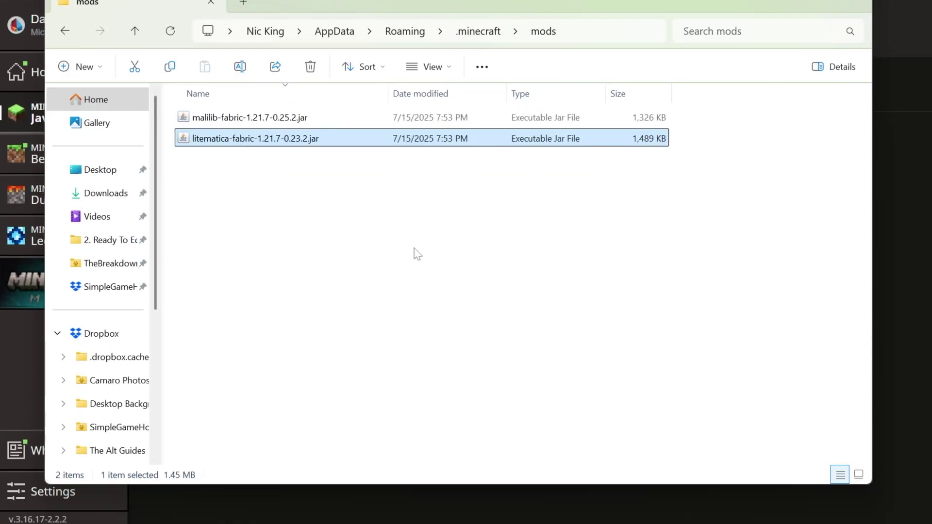
{"action": "left_click", "coordinate": [858, 5]}
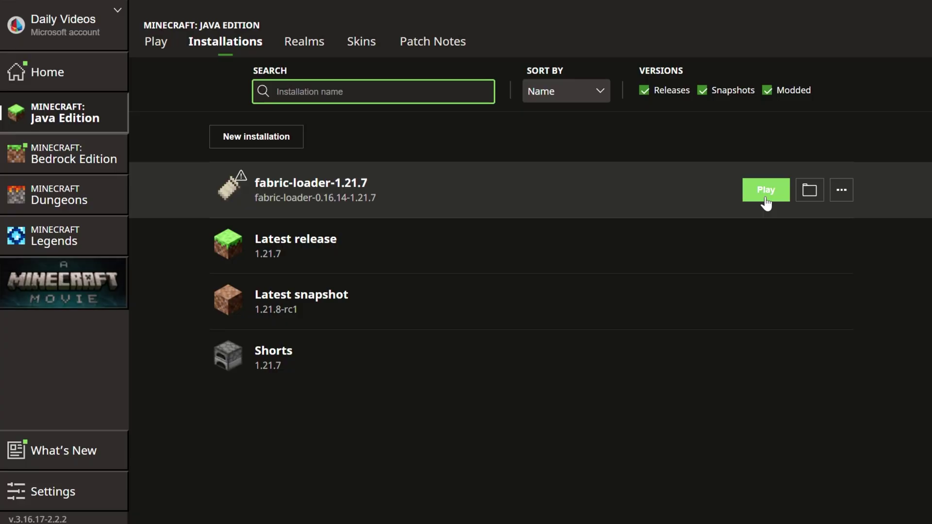
- Play fabric-loader-1.21.7, accept the modded warning, and join the SimpleGameHosting server
{"action": "left_click", "coordinate": [765, 202]}
{"action": "left_click", "coordinate": [627, 339]}
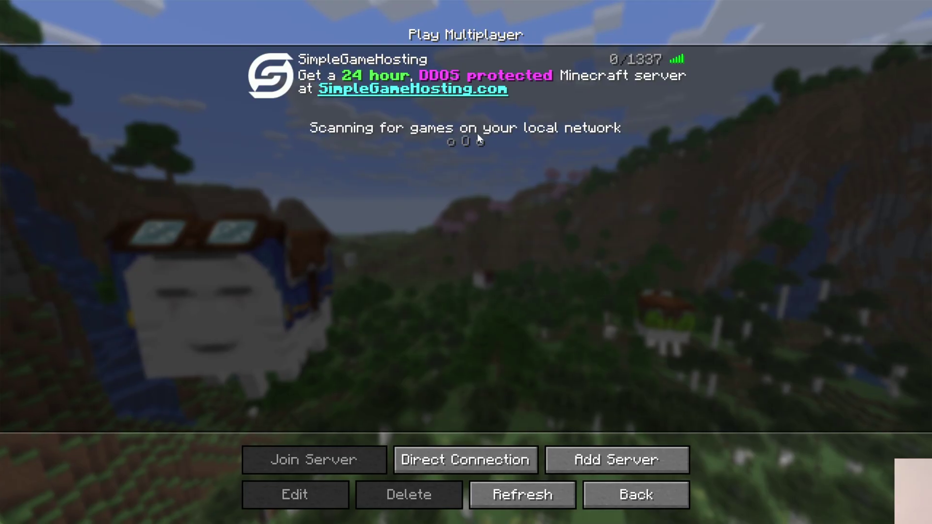
{"action": "double_click", "coordinate": [481, 99]}
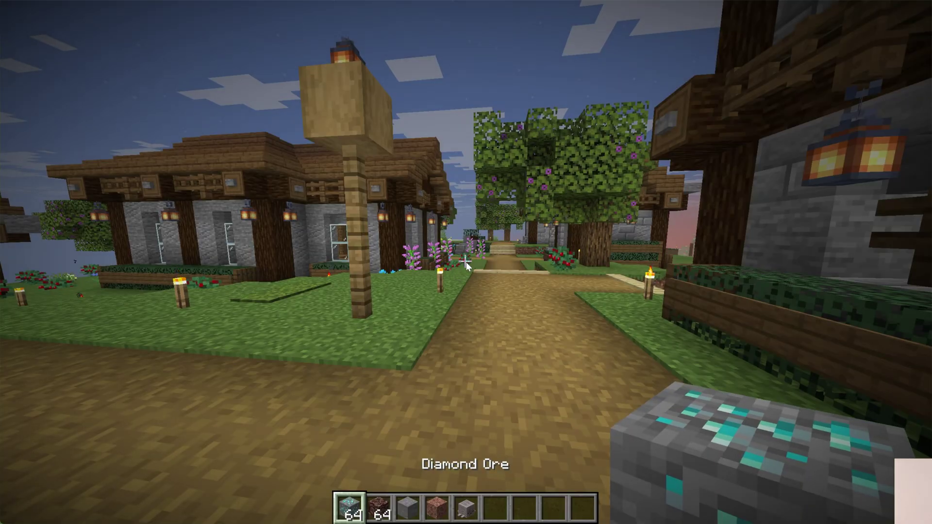
- Check the Litematica menu opens, then search 'stick' in the creative inventory and hold it
{"action": "key", "text": "m"}
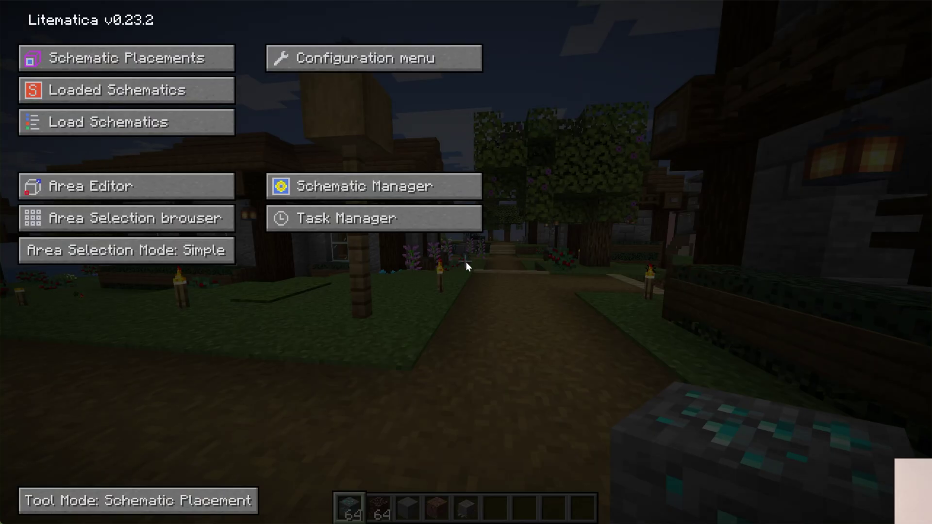
{"action": "key", "text": "Escape"}
{"action": "key", "text": "e"}
{"action": "left_click", "coordinate": [572, 152]}
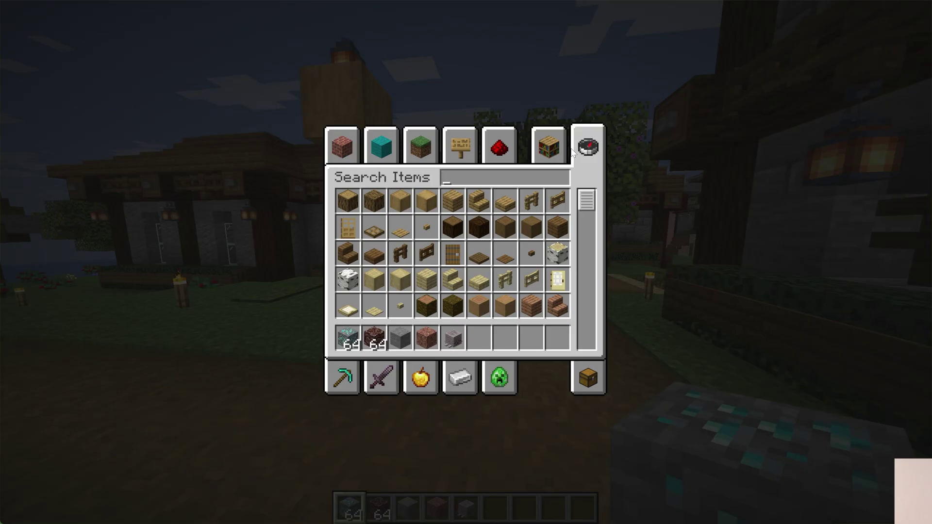
{"action": "type", "text": "stick"}
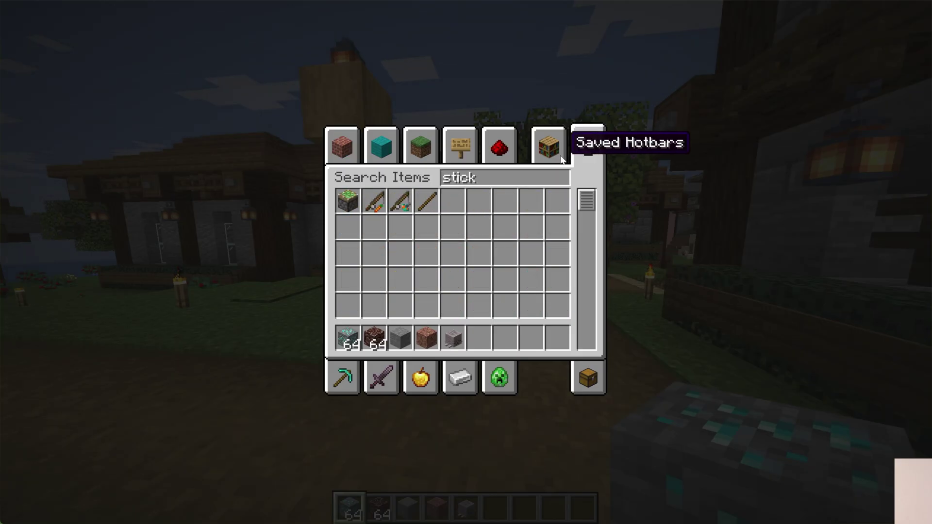
{"action": "key", "text": "ctrl+a"}
{"action": "key", "text": "Escape"}
{"action": "key", "text": "6"}
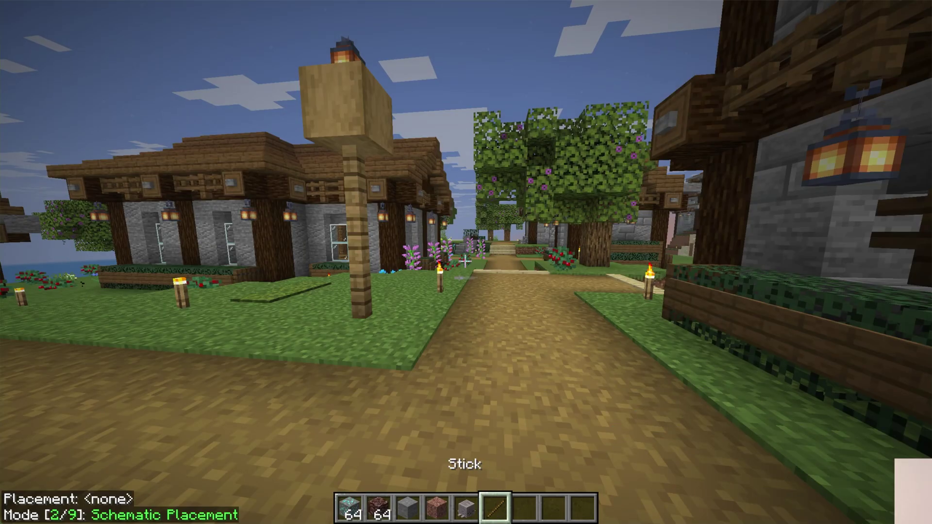
- Walk toward the house and step back from the log pillar
{"action": "key", "text": "w"}
{"action": "key", "text": "w"}
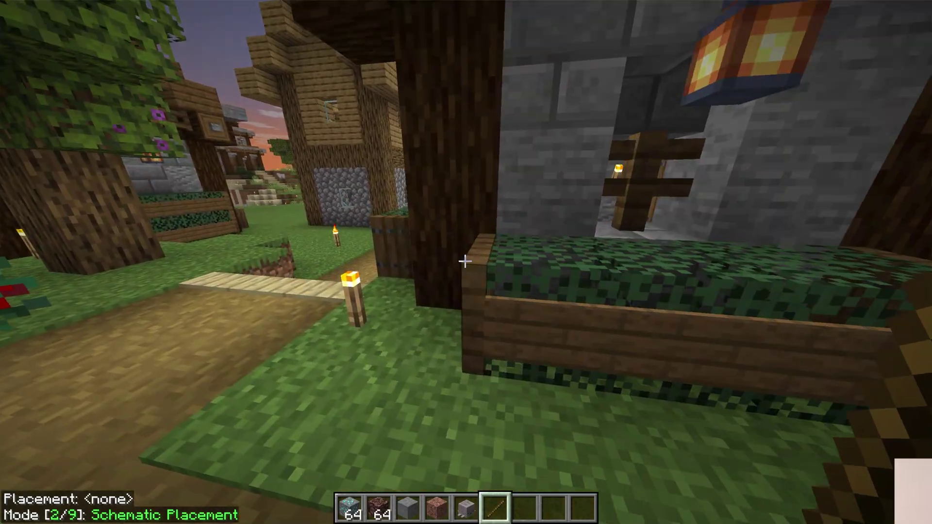
{"action": "key", "text": "s"}
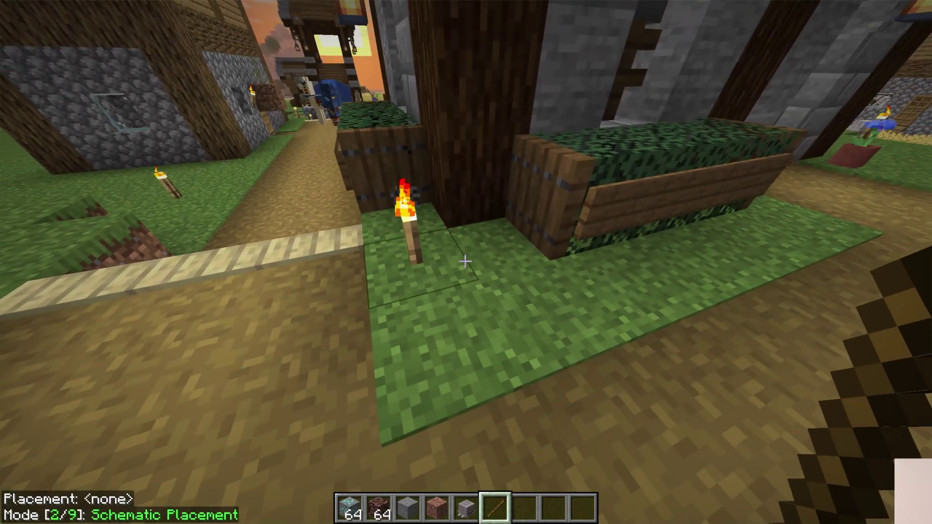
{"action": "scroll", "coordinate": [465, 261], "scroll_direction": "down", "scroll_amount": 1, "text": "ctrl"}
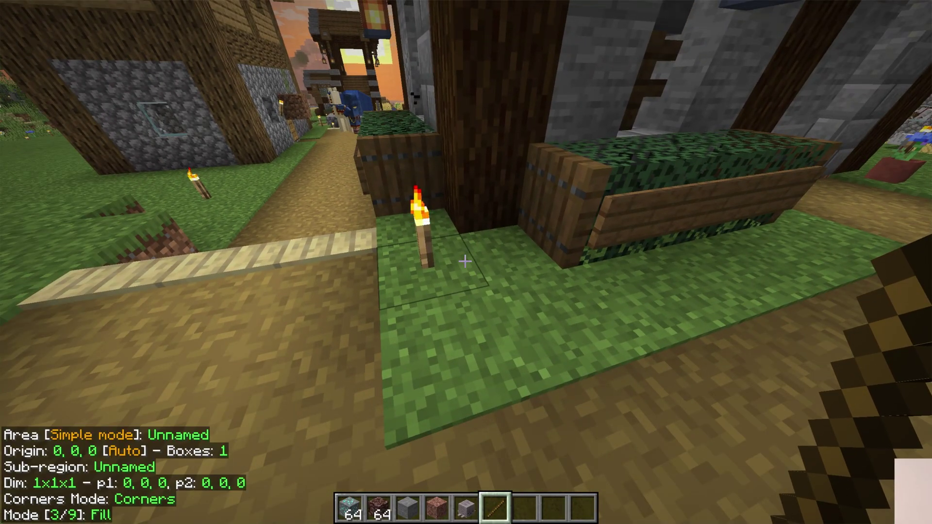
- In Area Selection mode, mark corners -255, 72, 222 and -254, 76, 227, then bring up Litematica's main menu
{"action": "scroll", "coordinate": [465, 261], "scroll_direction": "down", "scroll_amount": 4, "text": "ctrl"}
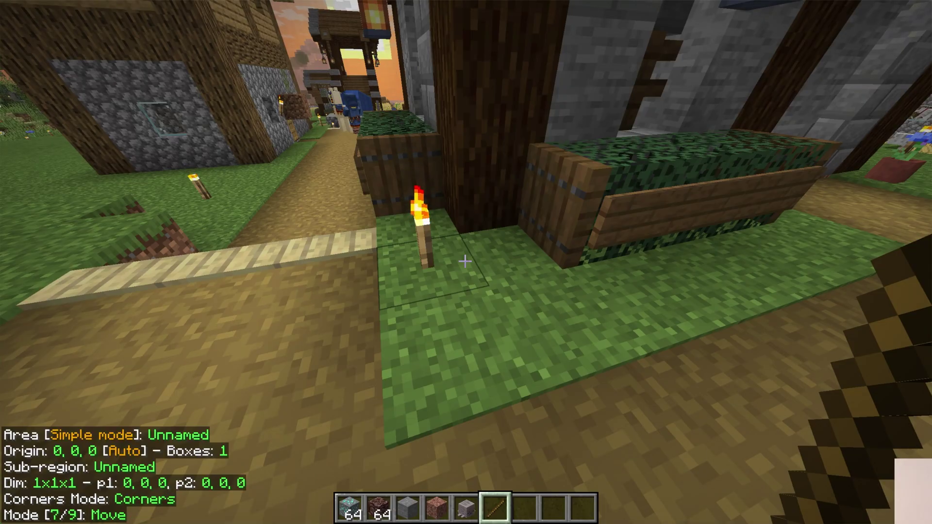
{"action": "scroll", "coordinate": [465, 261], "scroll_direction": "down", "scroll_amount": 2, "text": "ctrl"}
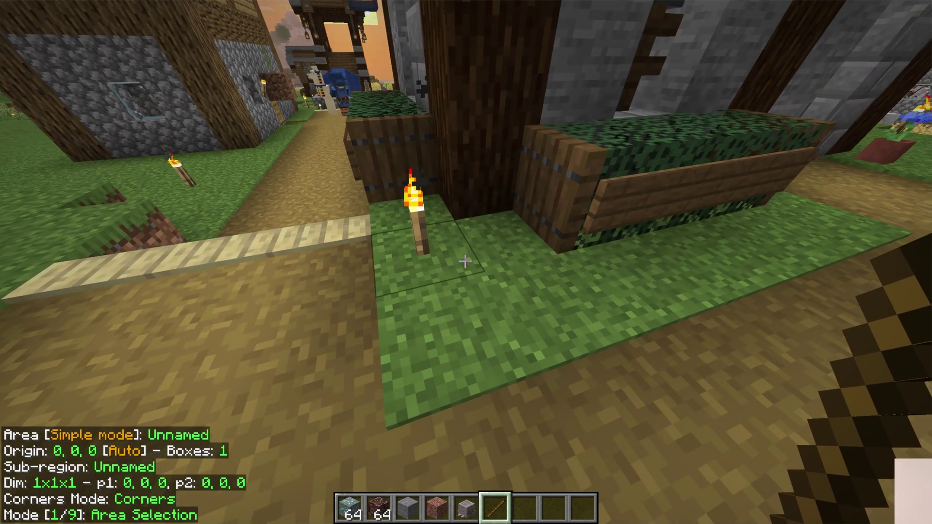
{"action": "left_click", "coordinate": [465, 262]}
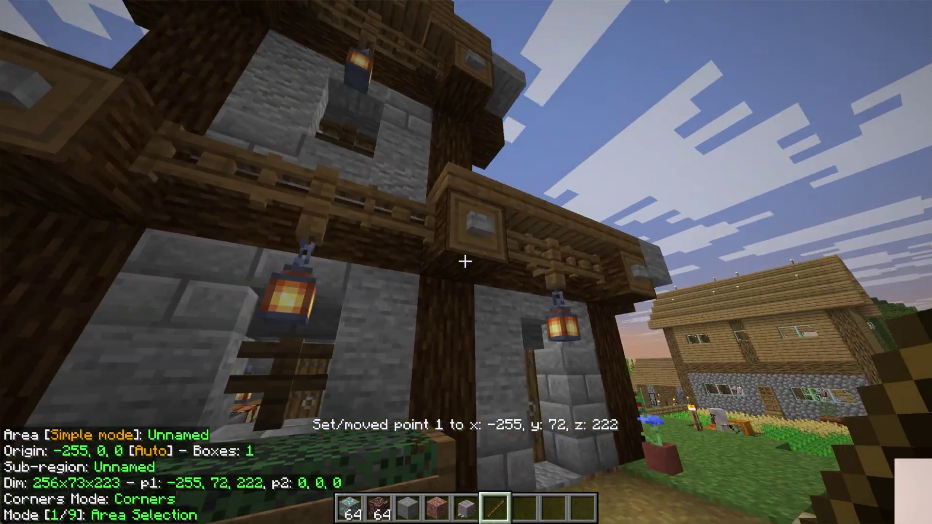
{"action": "right_click", "coordinate": [465, 261]}
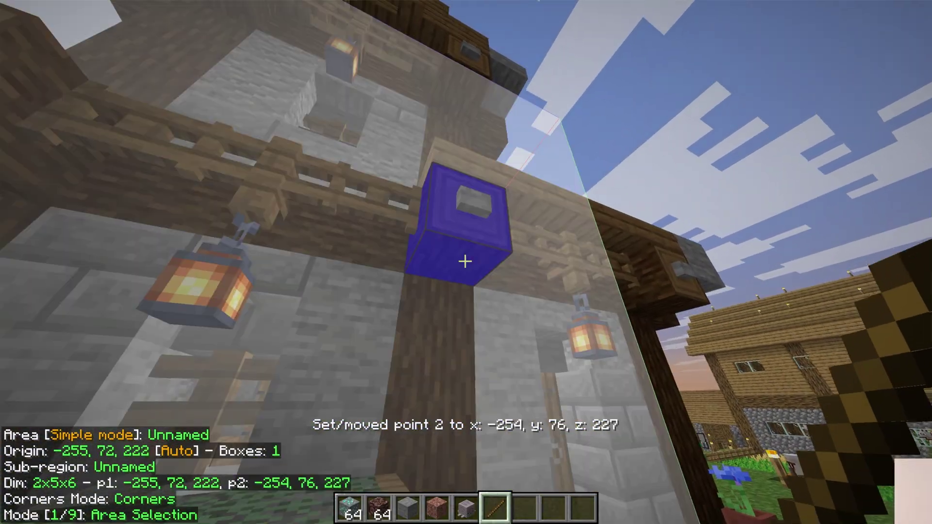
{"action": "key", "text": "s"}
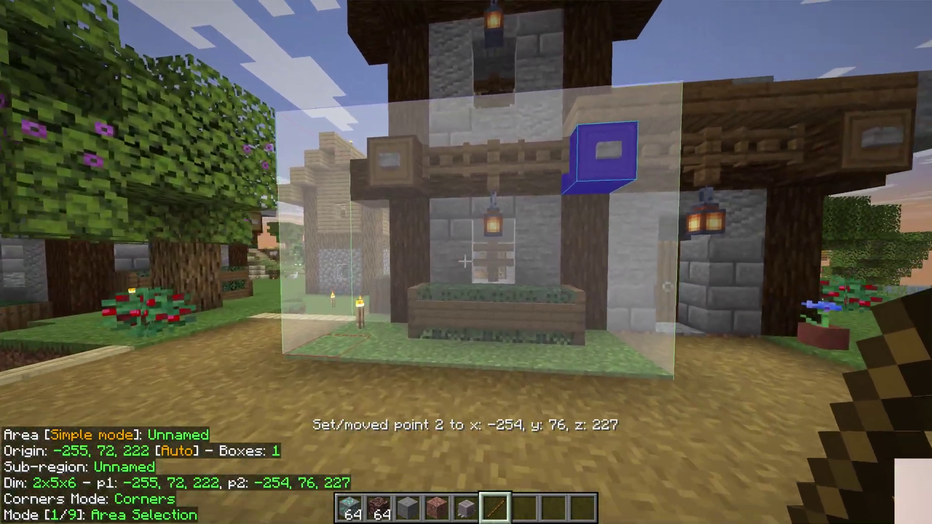
{"action": "key", "text": "m"}
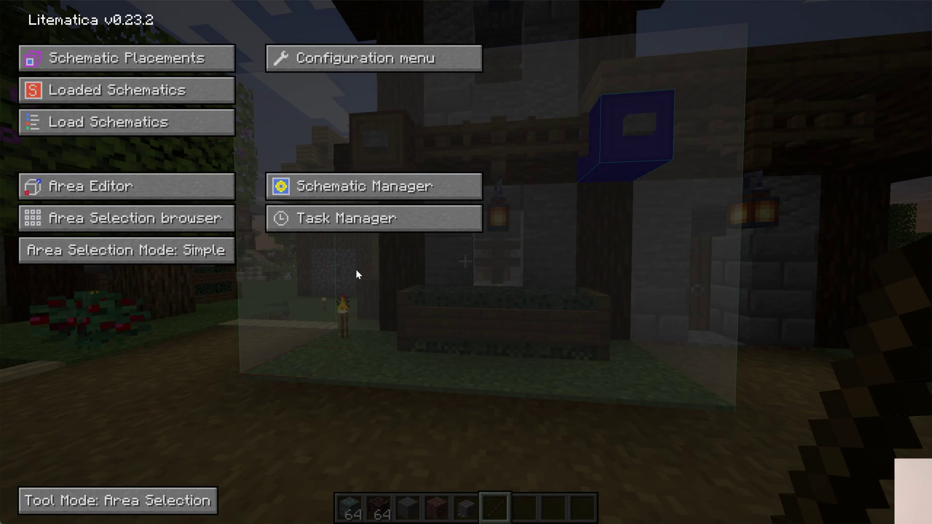